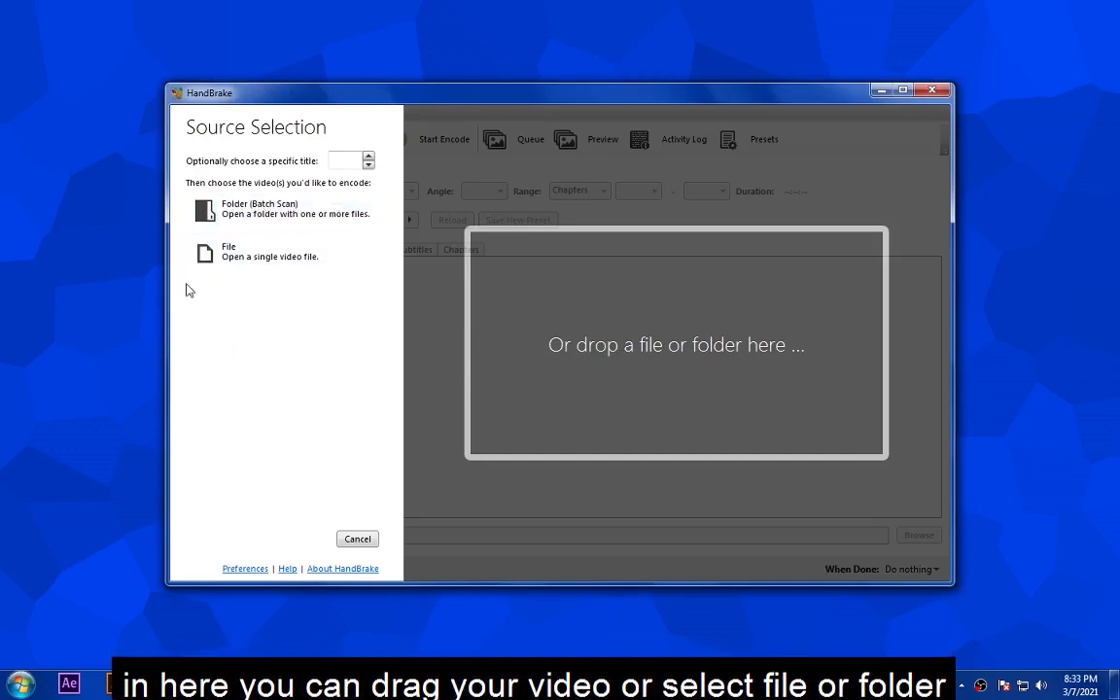
# Load the single MOV video file "ebay or amazon" from the Final movies folder as the encoding source.
pyautogui.click(249, 252)
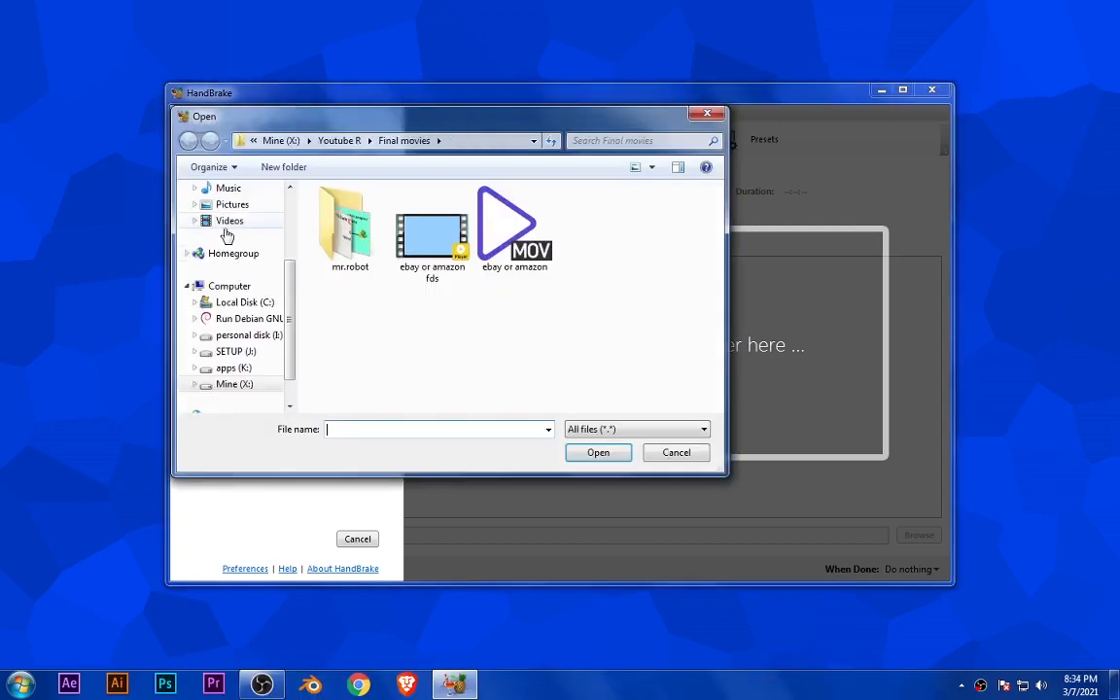
pyautogui.doubleClick(506, 251)
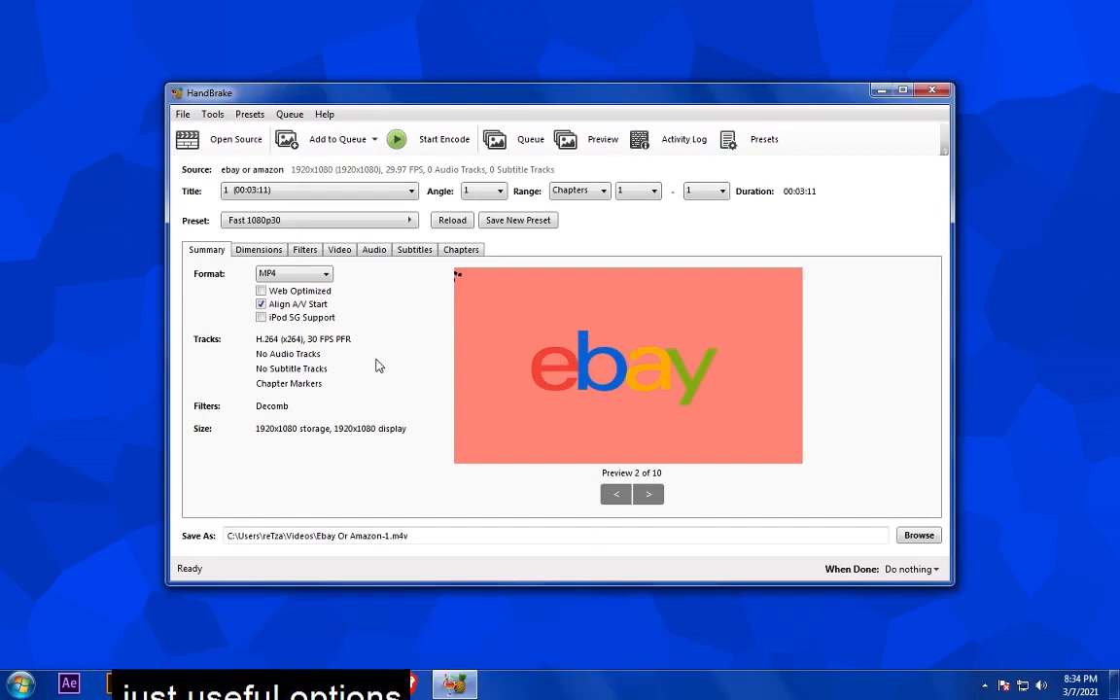
# Choose MP4 as the output format and enable Web Optimized.
pyautogui.click(292, 275)
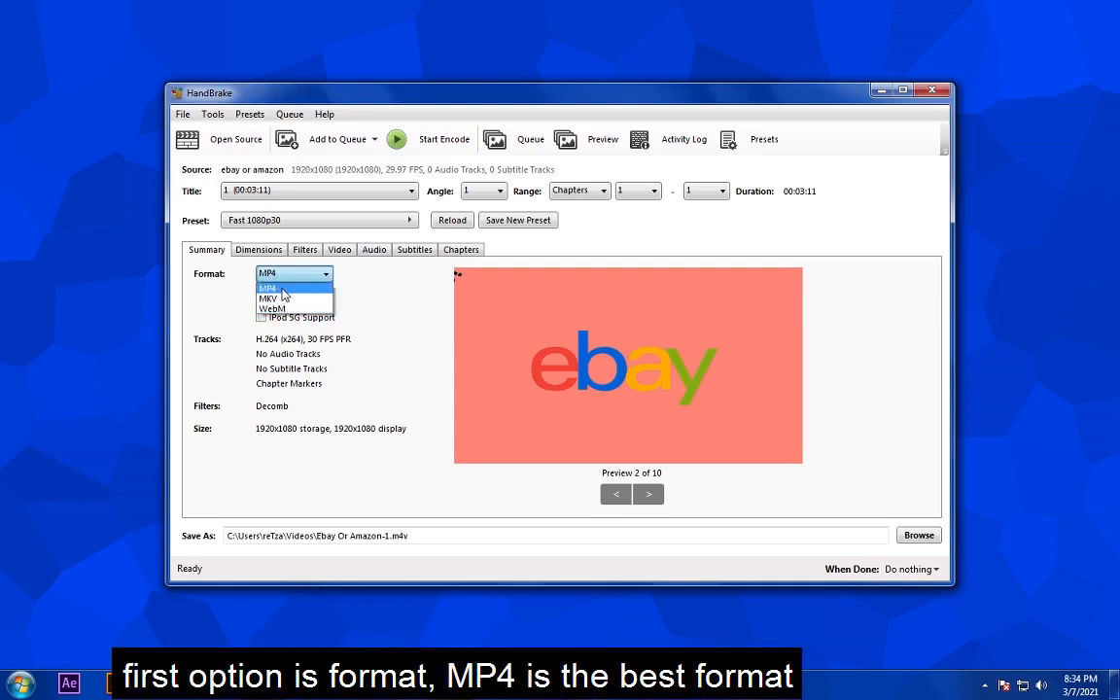
pyautogui.click(282, 289)
pyautogui.click(291, 290)
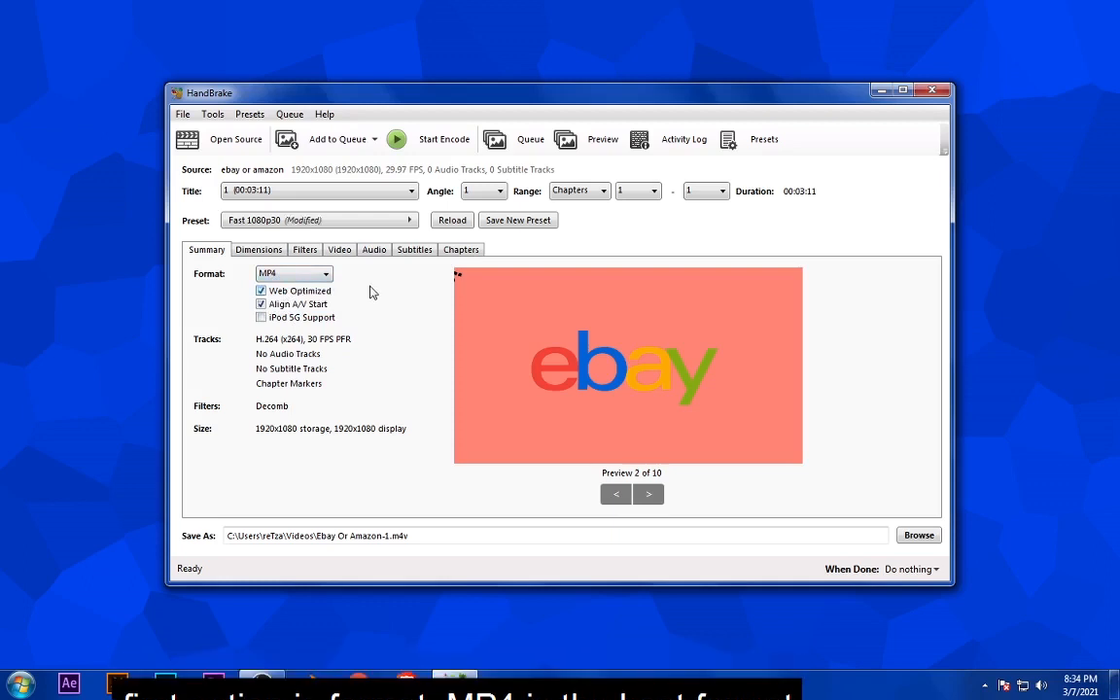
pyautogui.click(260, 291)
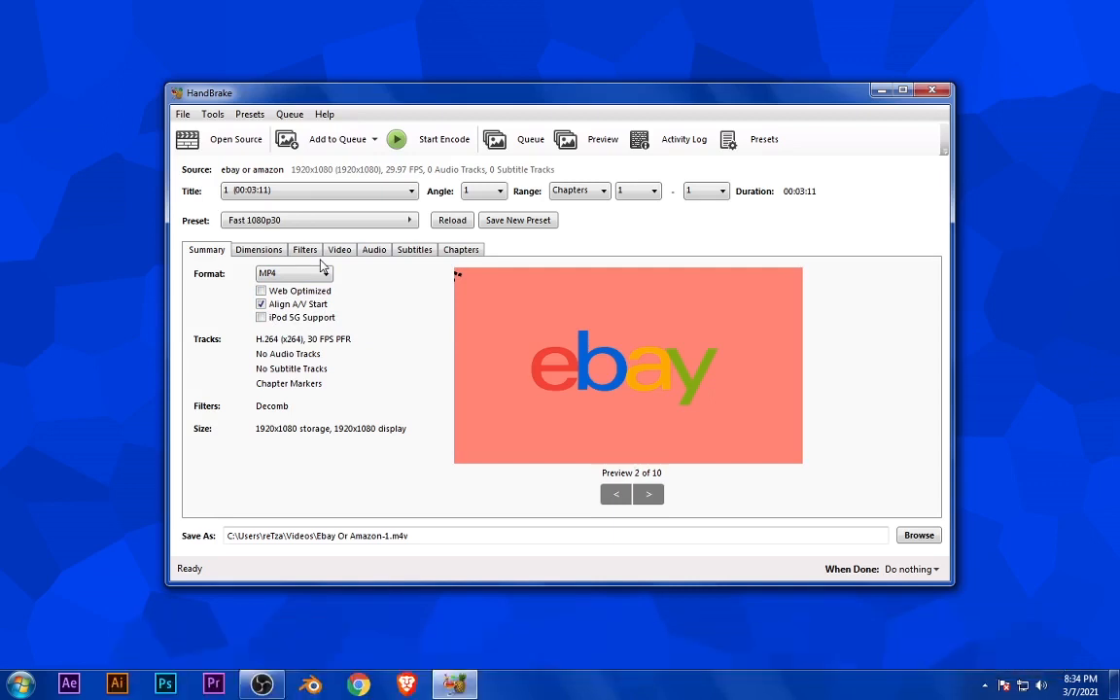
pyautogui.click(261, 290)
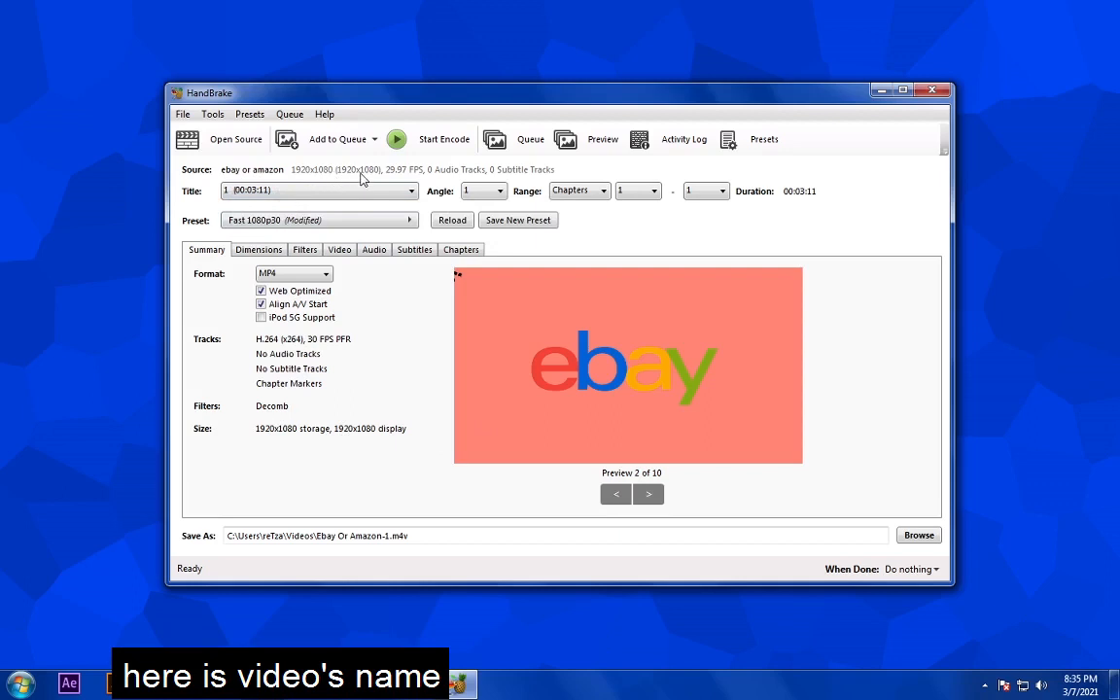
# Review the title list, the preset categories, and the anamorphic and cropping options for the video's dimensions.
pyautogui.click(230, 191)
pyautogui.click(244, 201)
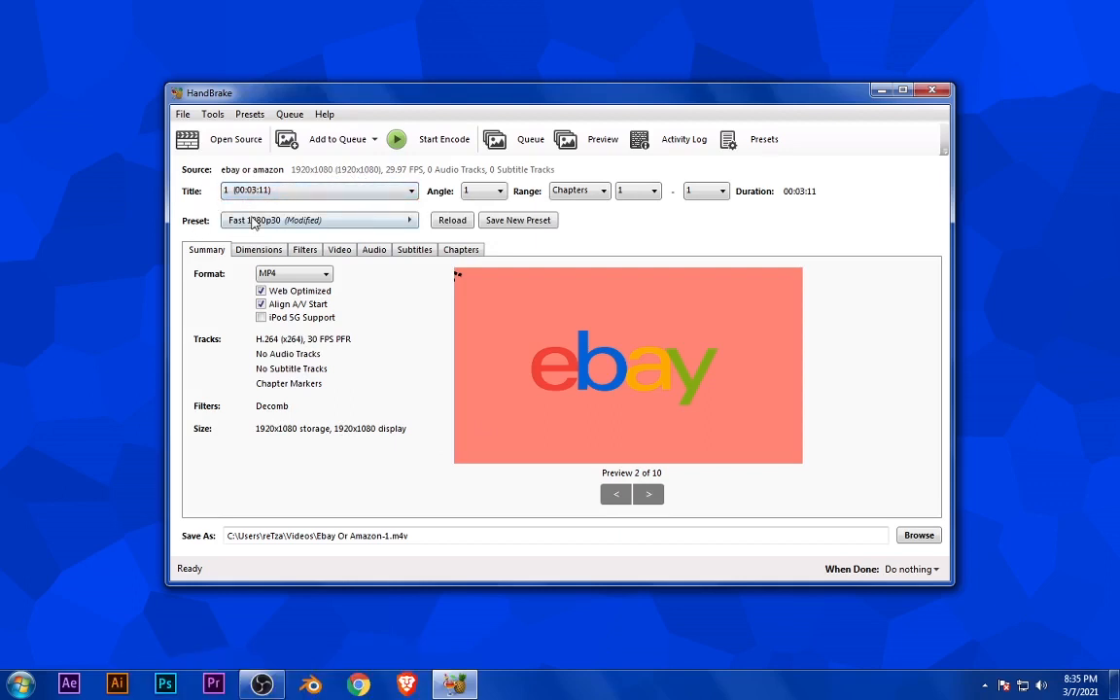
pyautogui.click(258, 219)
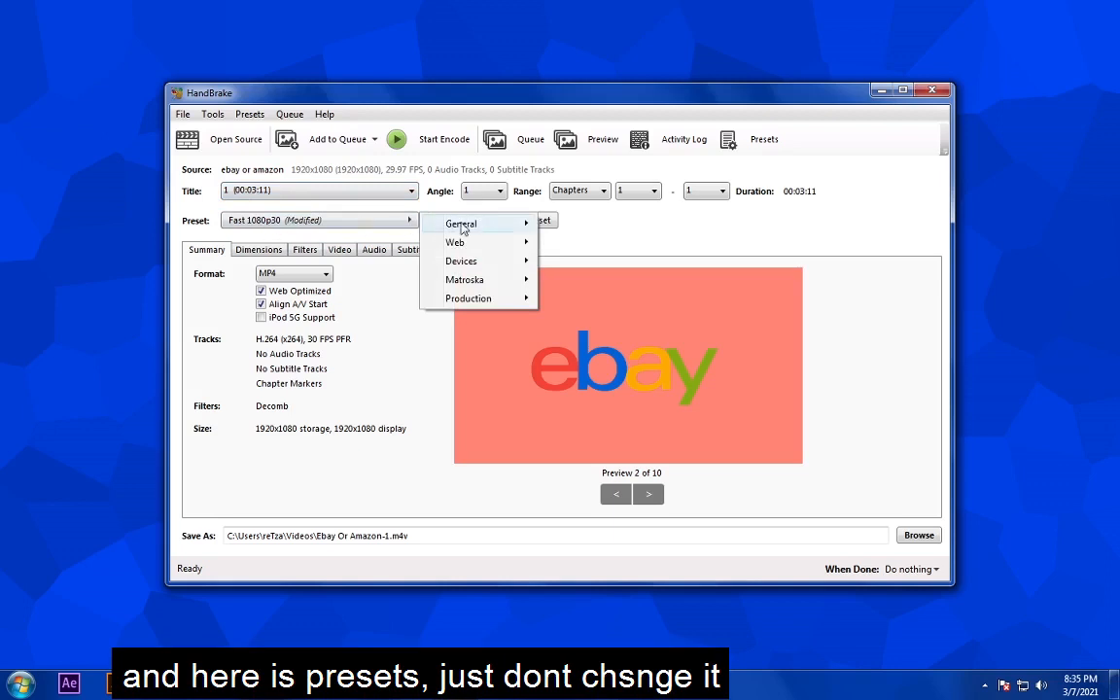
pyautogui.moveTo(465, 242)
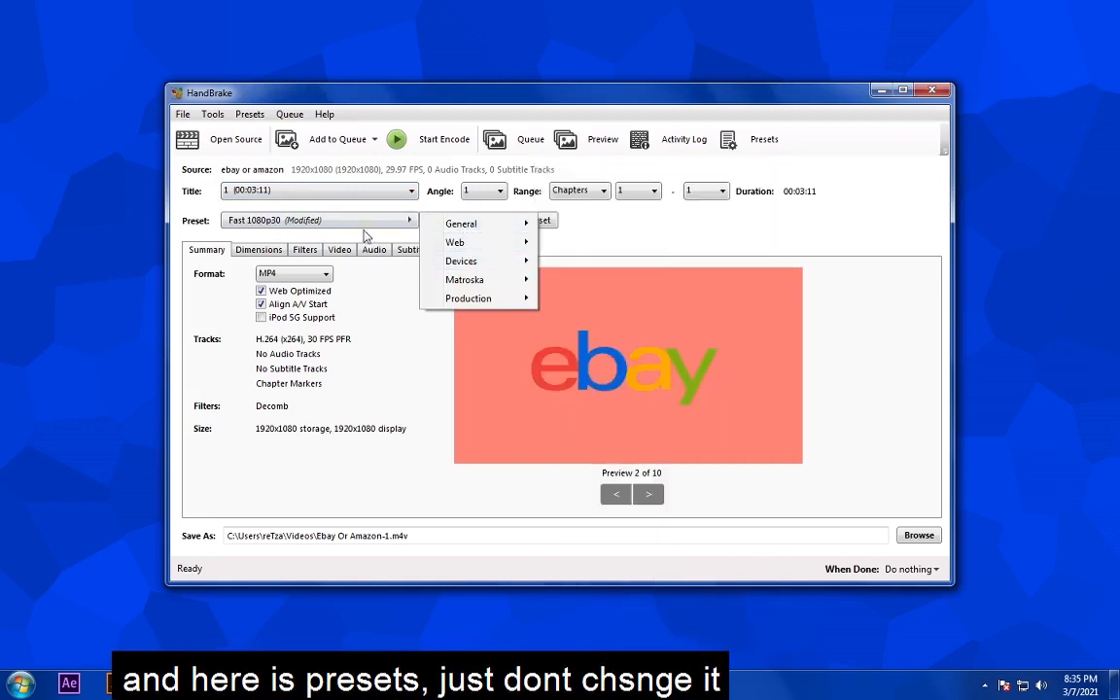
pyautogui.click(393, 333)
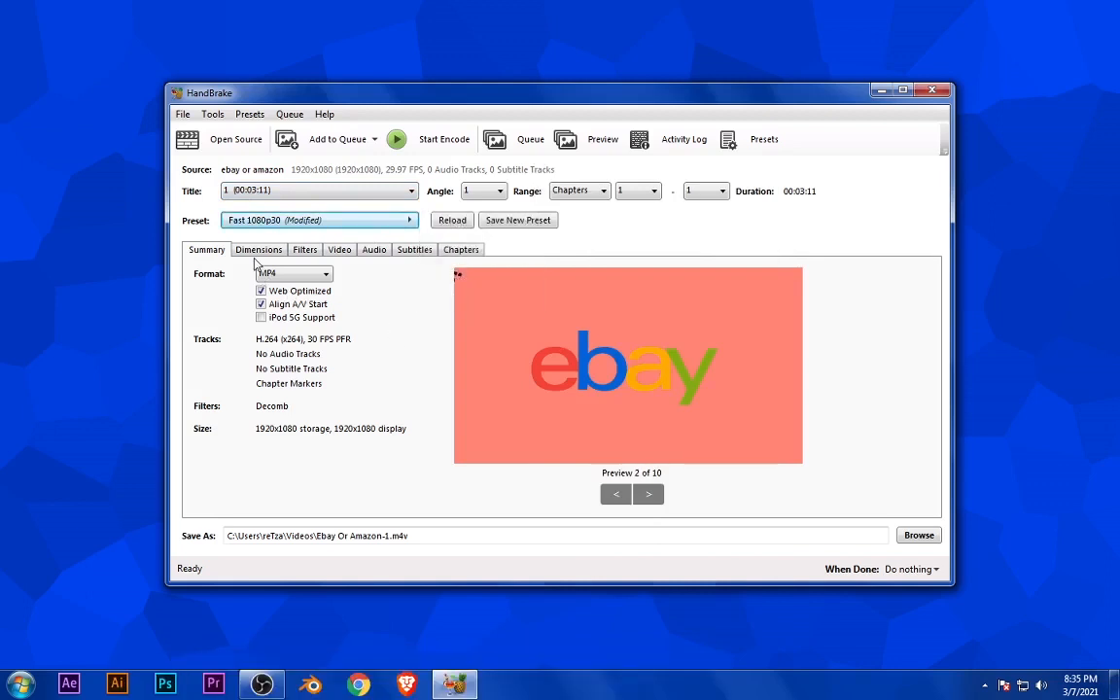
pyautogui.click(257, 250)
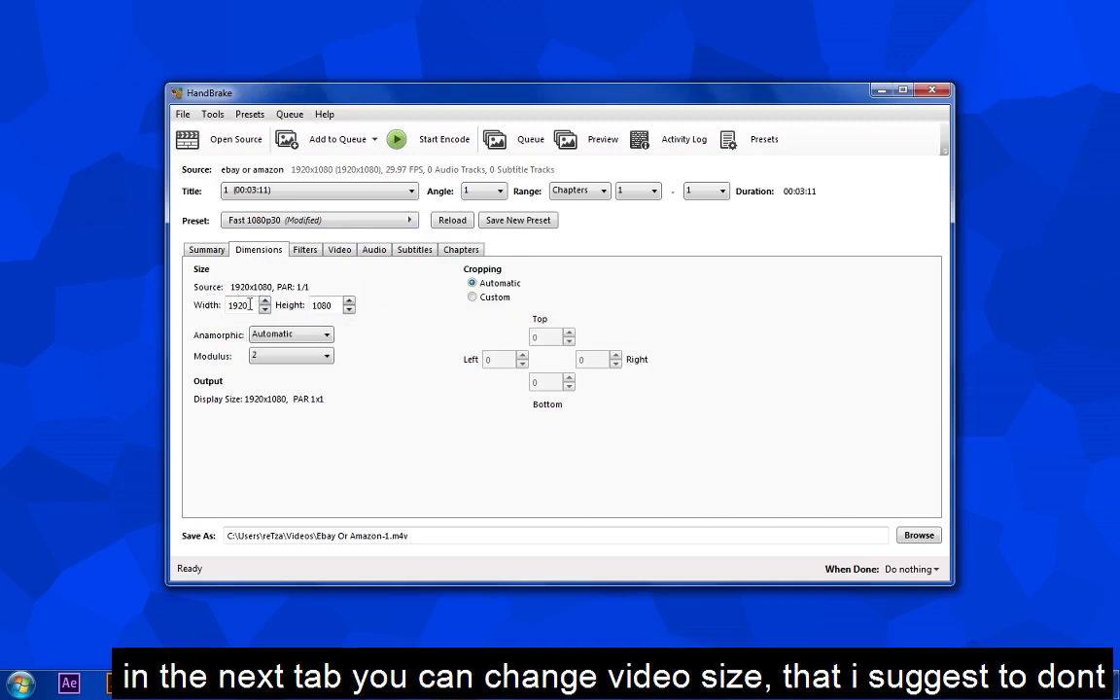
pyautogui.click(315, 340)
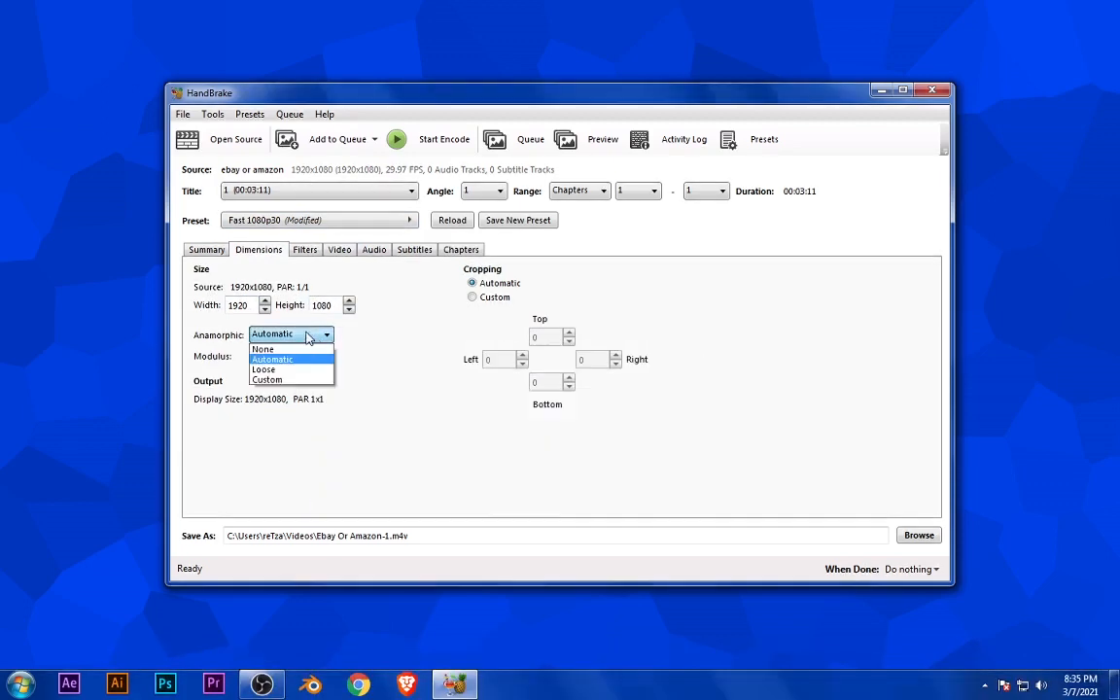
pyautogui.click(304, 338)
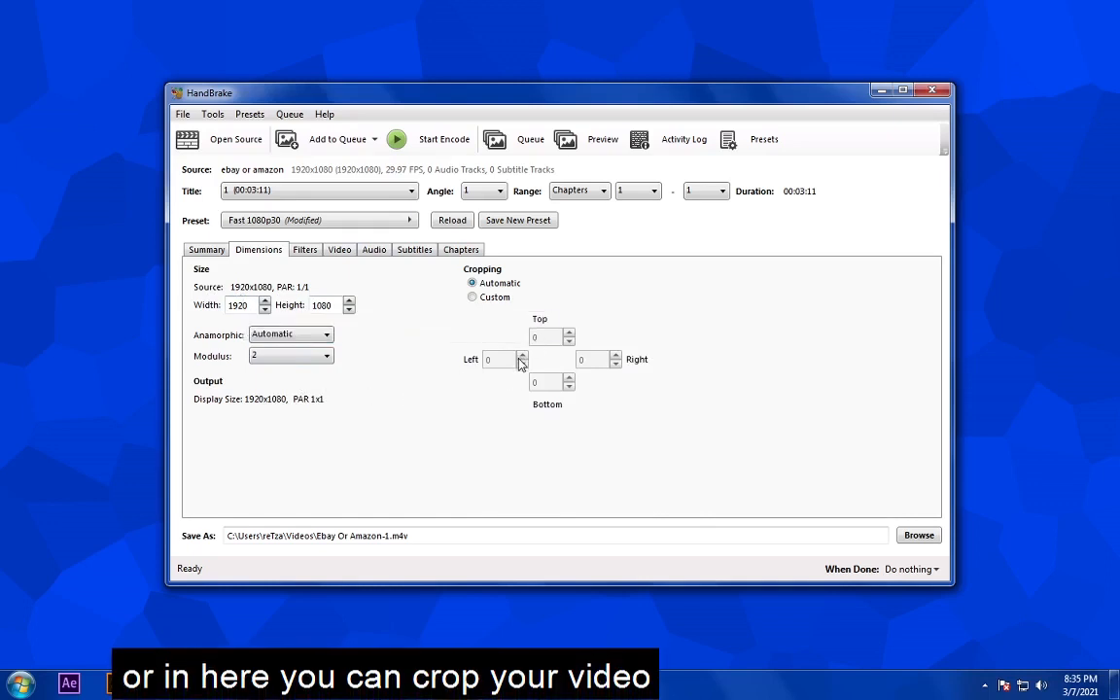
pyautogui.click(473, 298)
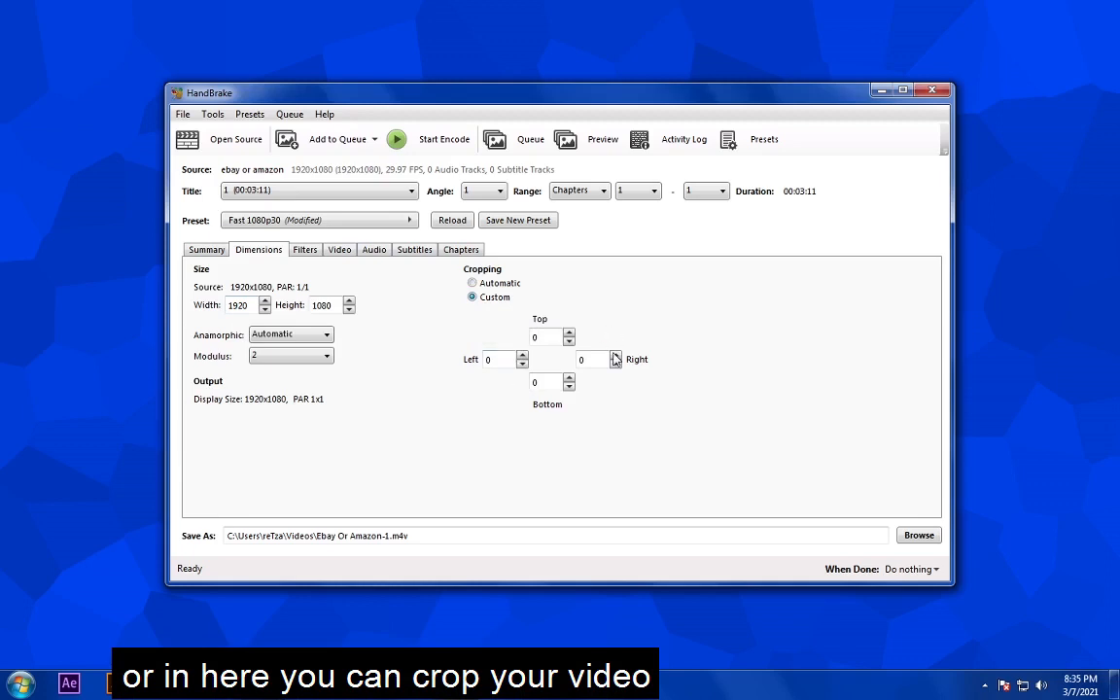
pyautogui.click(473, 282)
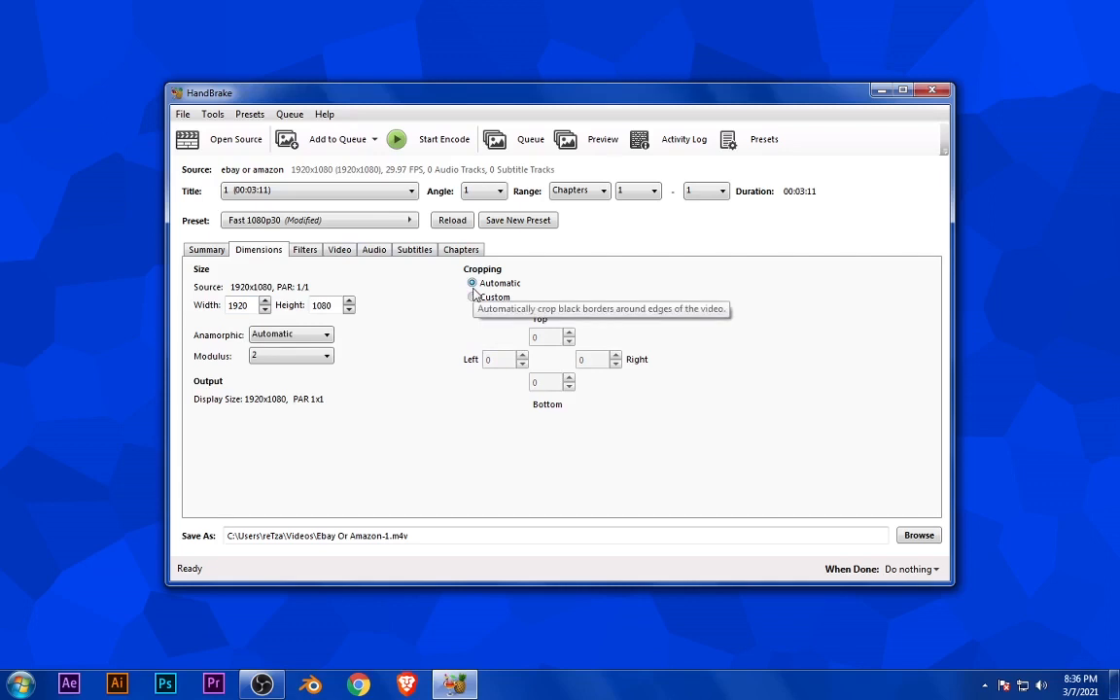
# Examine the available filter options for denoise, detelecine, rotation, deblock, sharpen and the deinterlace preset.
pyautogui.click(305, 255)
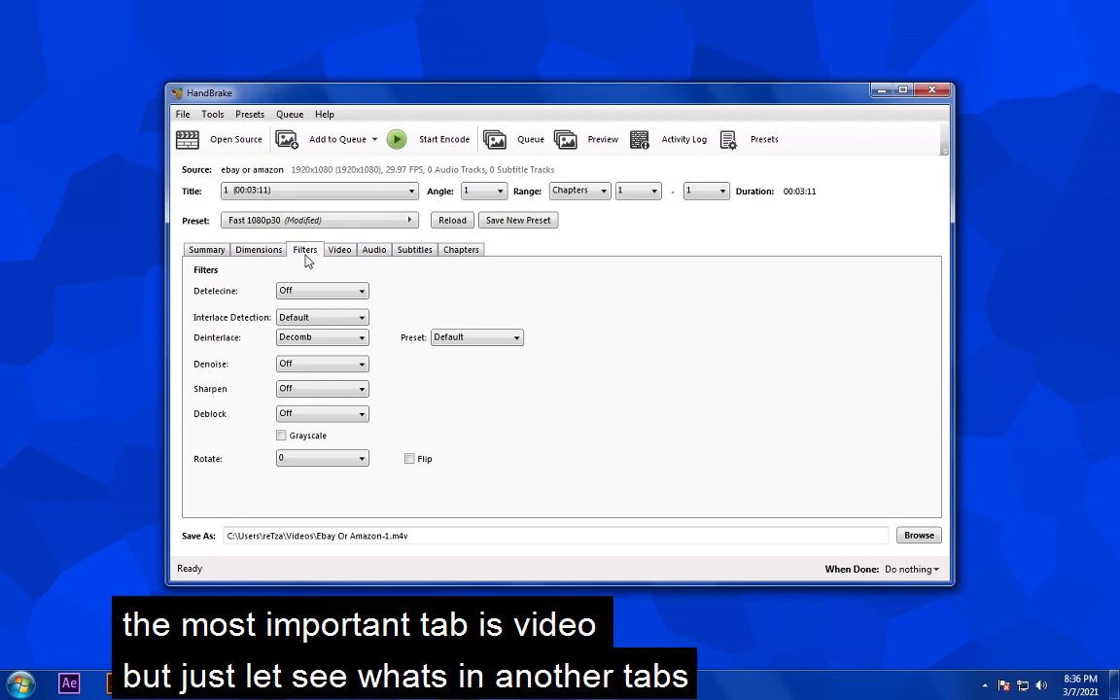
pyautogui.click(313, 362)
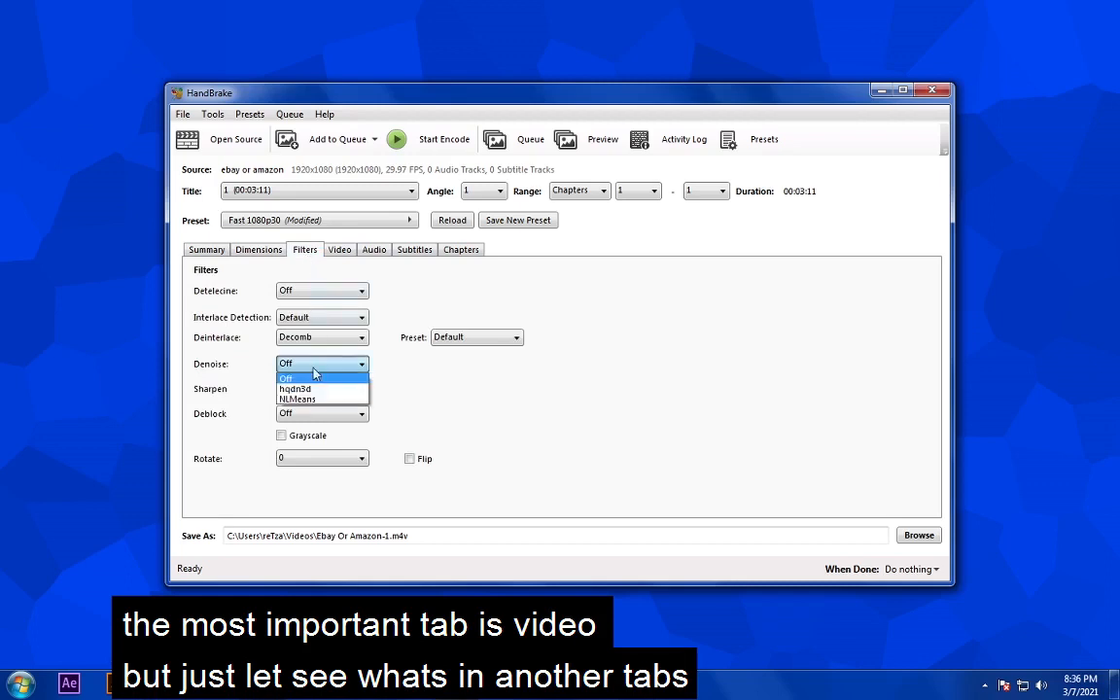
pyautogui.click(314, 377)
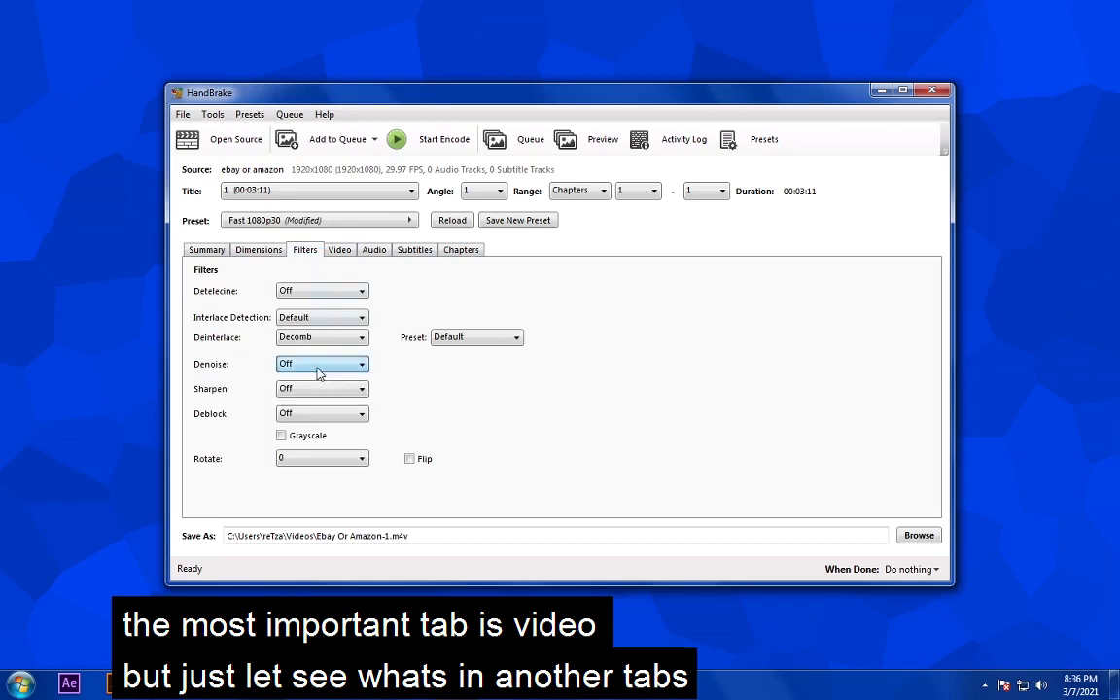
pyautogui.click(301, 291)
pyautogui.click(301, 291)
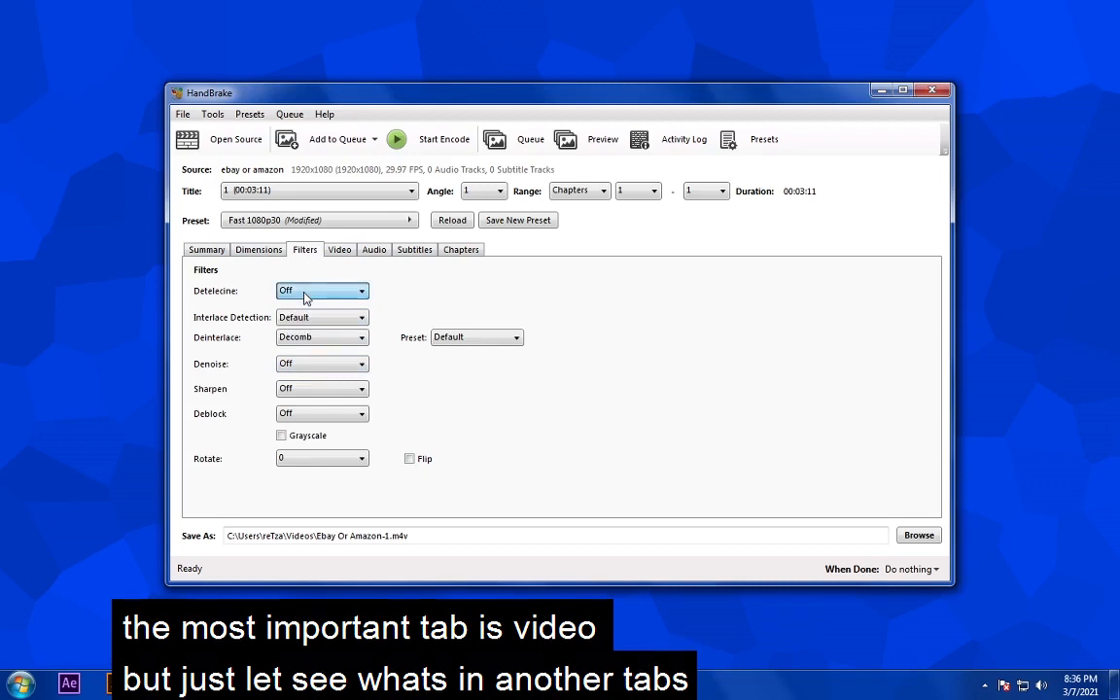
pyautogui.click(319, 458)
pyautogui.click(320, 458)
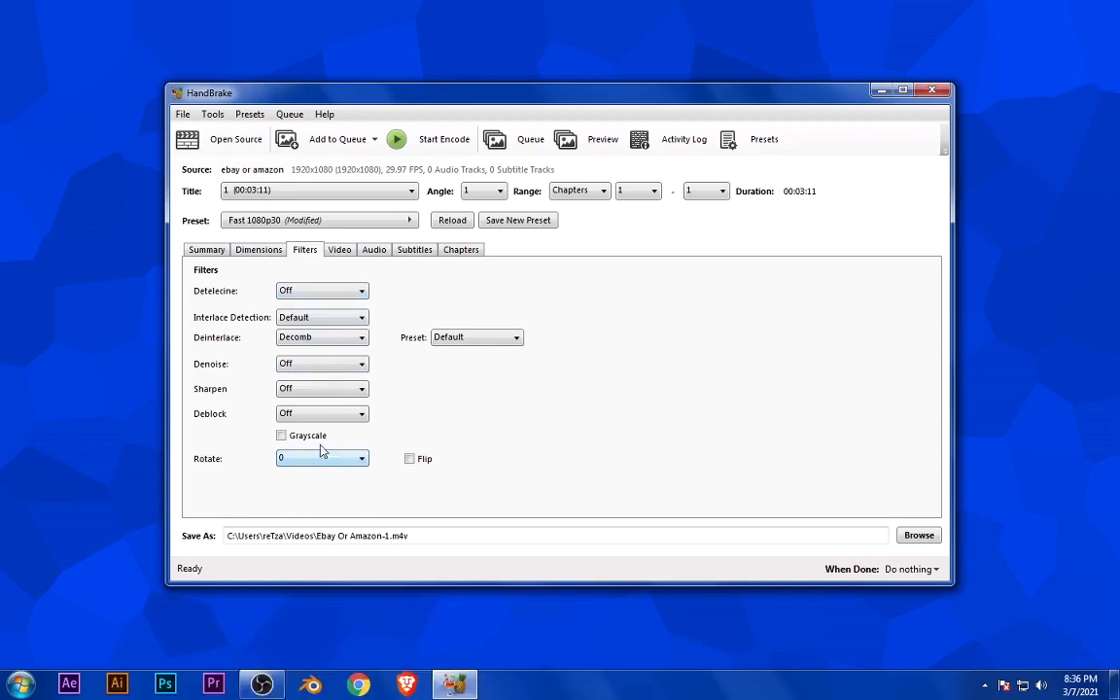
pyautogui.click(323, 414)
pyautogui.click(323, 417)
pyautogui.click(324, 391)
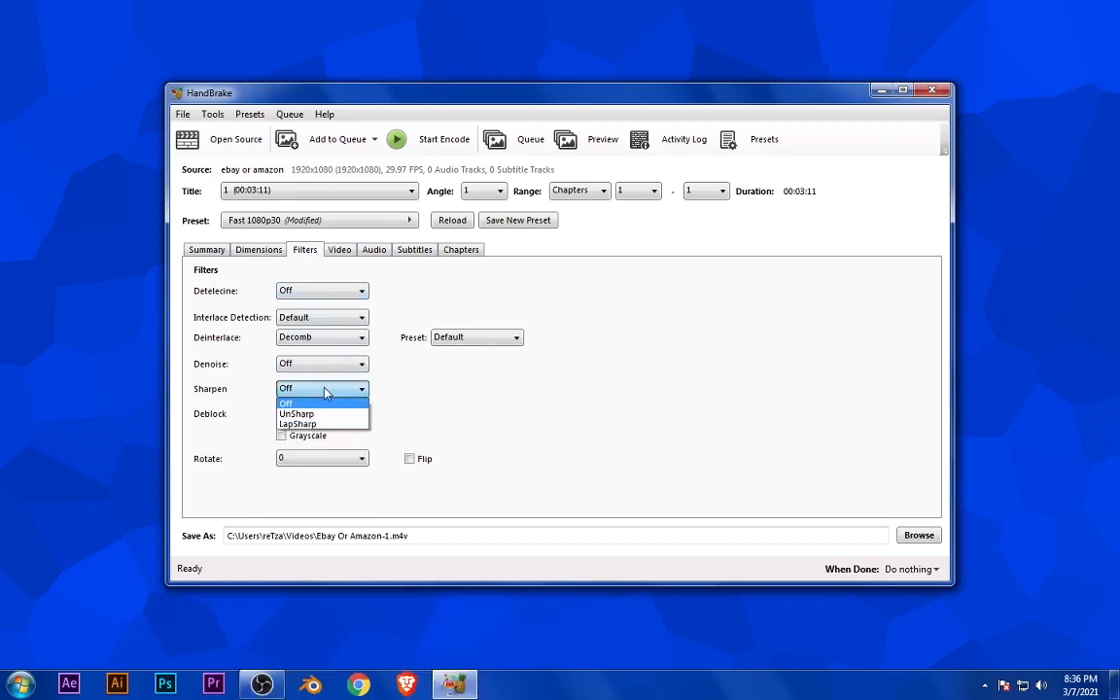
pyautogui.click(326, 391)
pyautogui.click(476, 337)
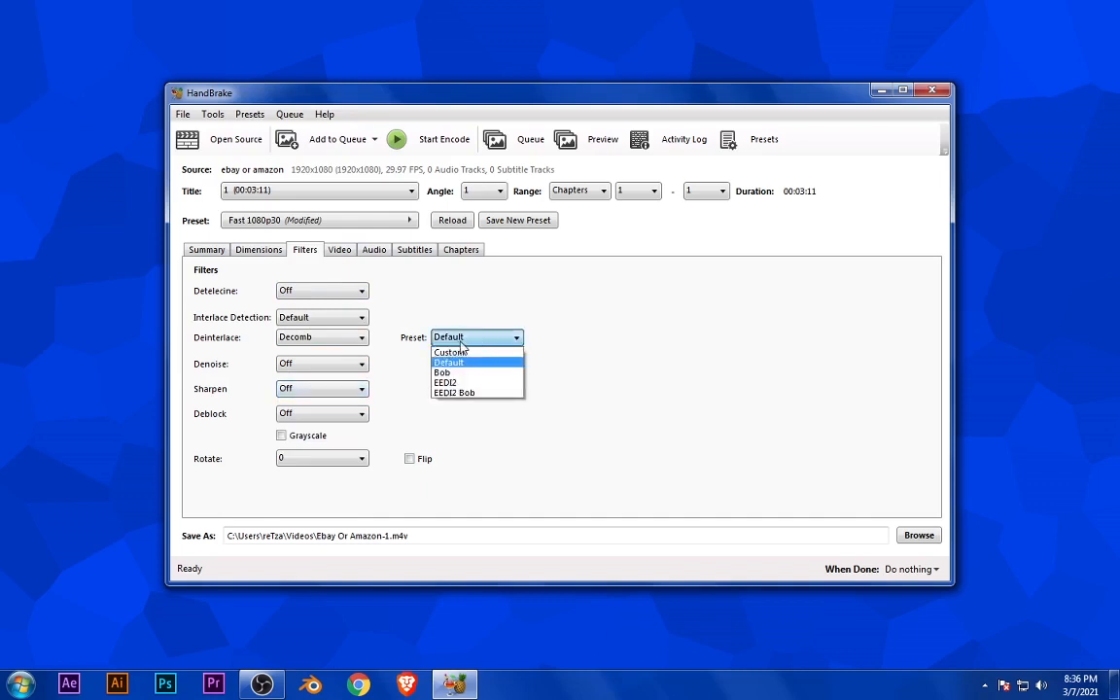
pyautogui.click(478, 339)
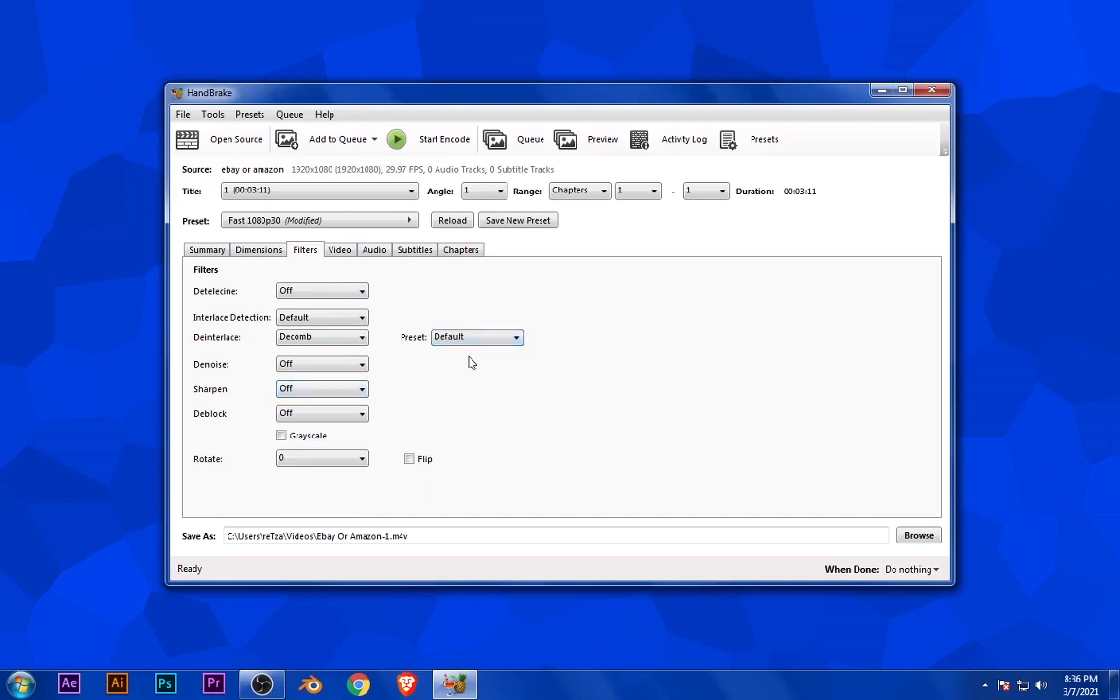
# Choose the H.264 (x264) video codec and set the framerate to Same as source with Constant Framerate.
pyautogui.click(337, 249)
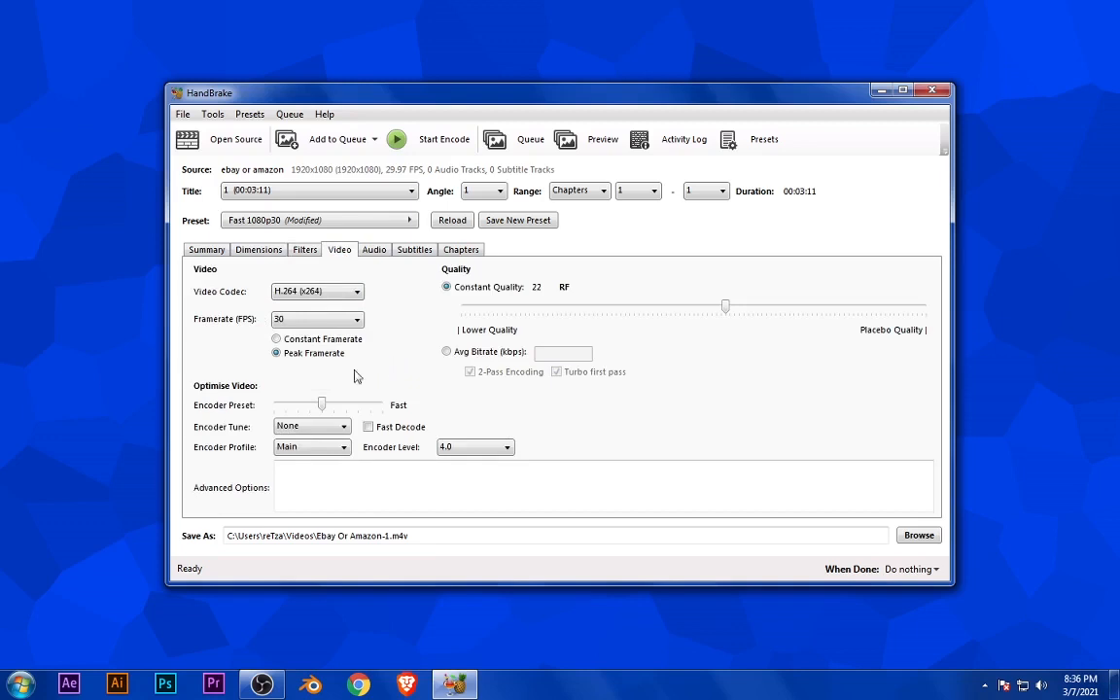
pyautogui.click(291, 291)
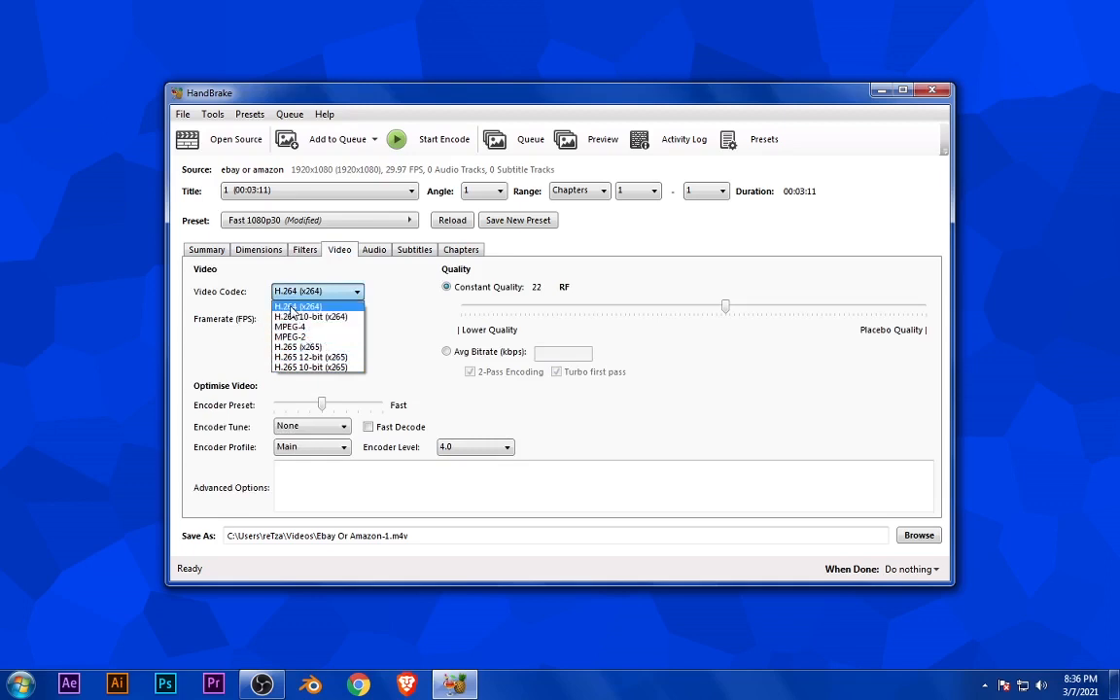
pyautogui.click(307, 307)
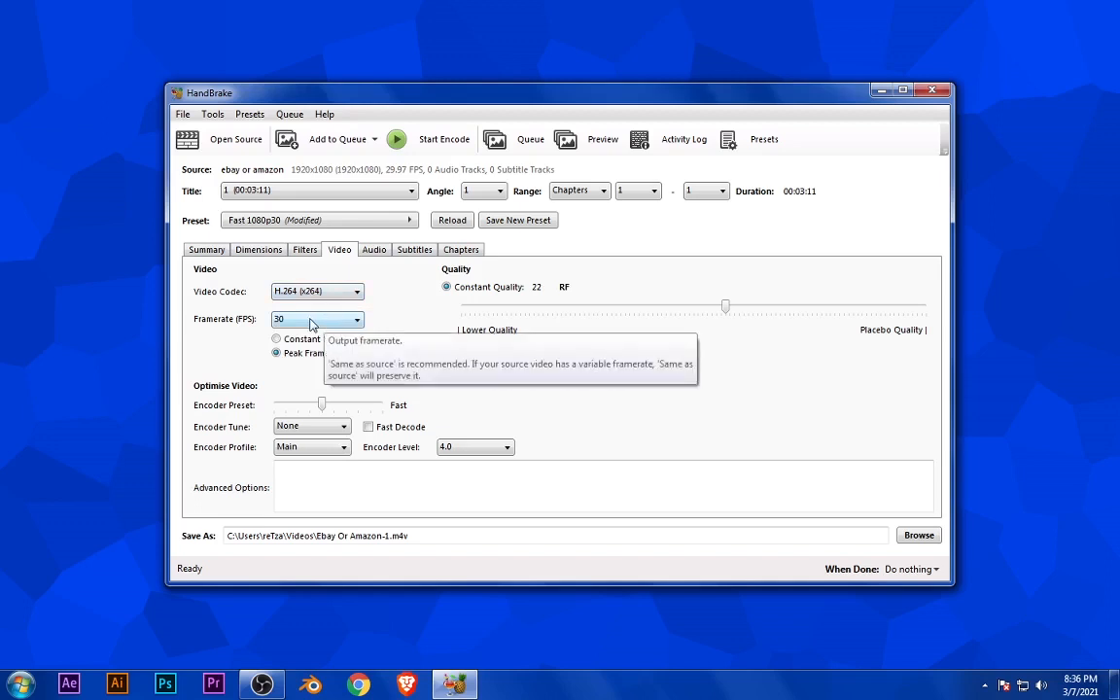
pyautogui.click(323, 322)
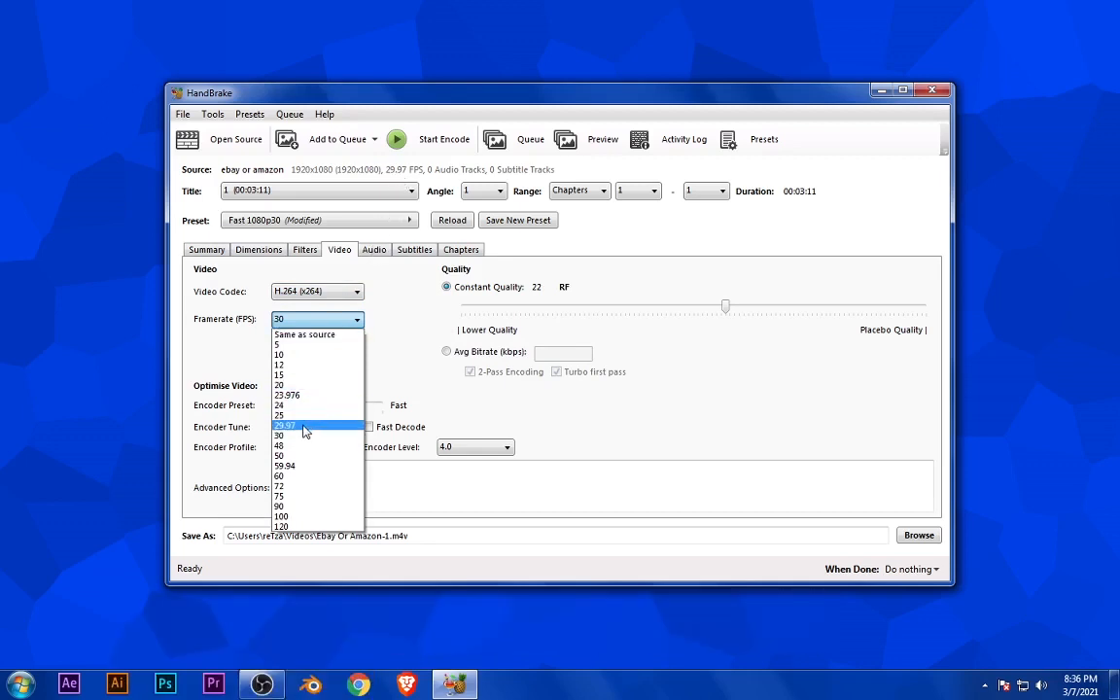
pyautogui.click(303, 335)
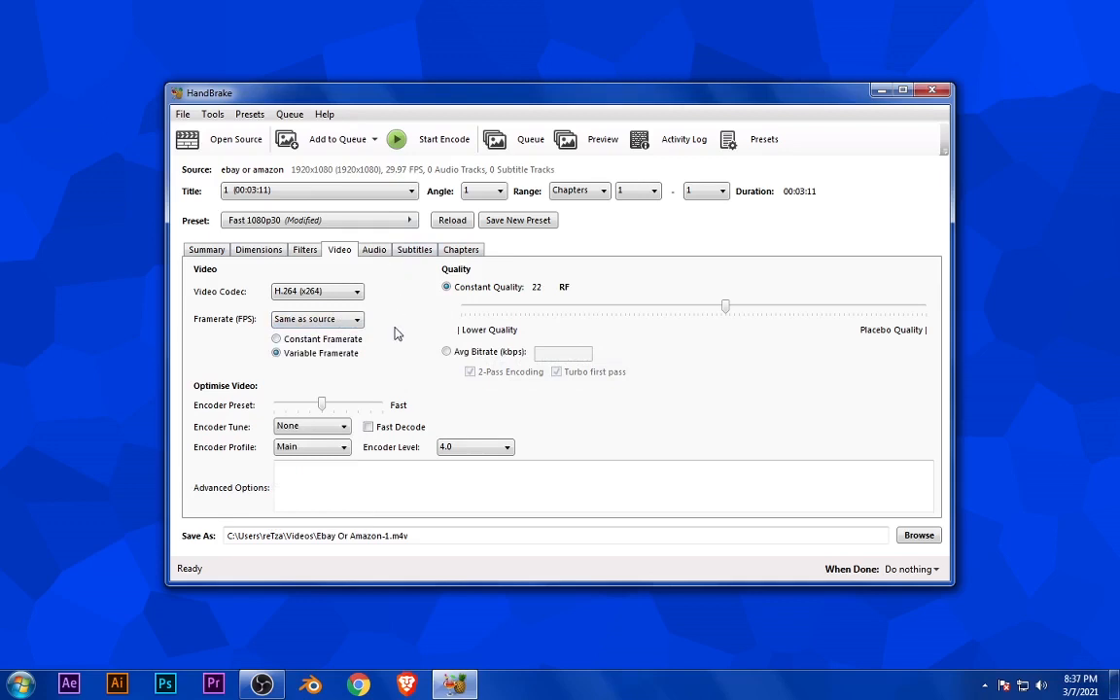
pyautogui.click(276, 339)
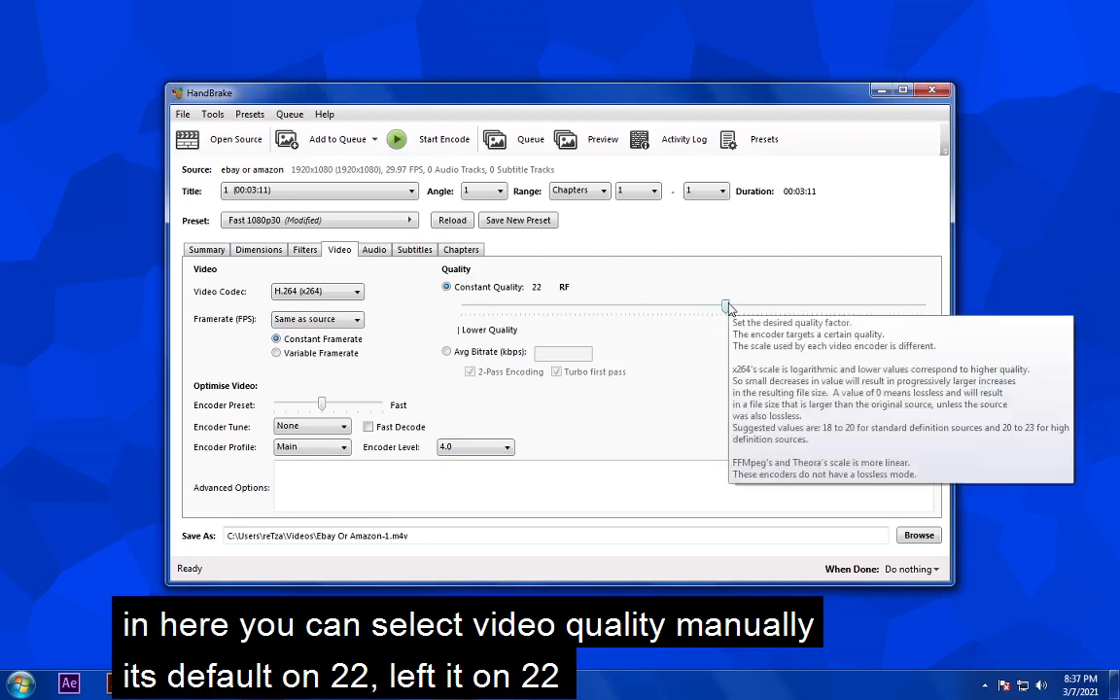
# Set the video quality to Constant Quality at RF 20.
pyautogui.moveTo(725, 307)
pyautogui.mouseDown()
pyautogui.moveTo(588, 307)
pyautogui.moveTo(793, 311)
pyautogui.moveTo(729, 310)
pyautogui.moveTo(746, 311)
pyautogui.mouseUp()
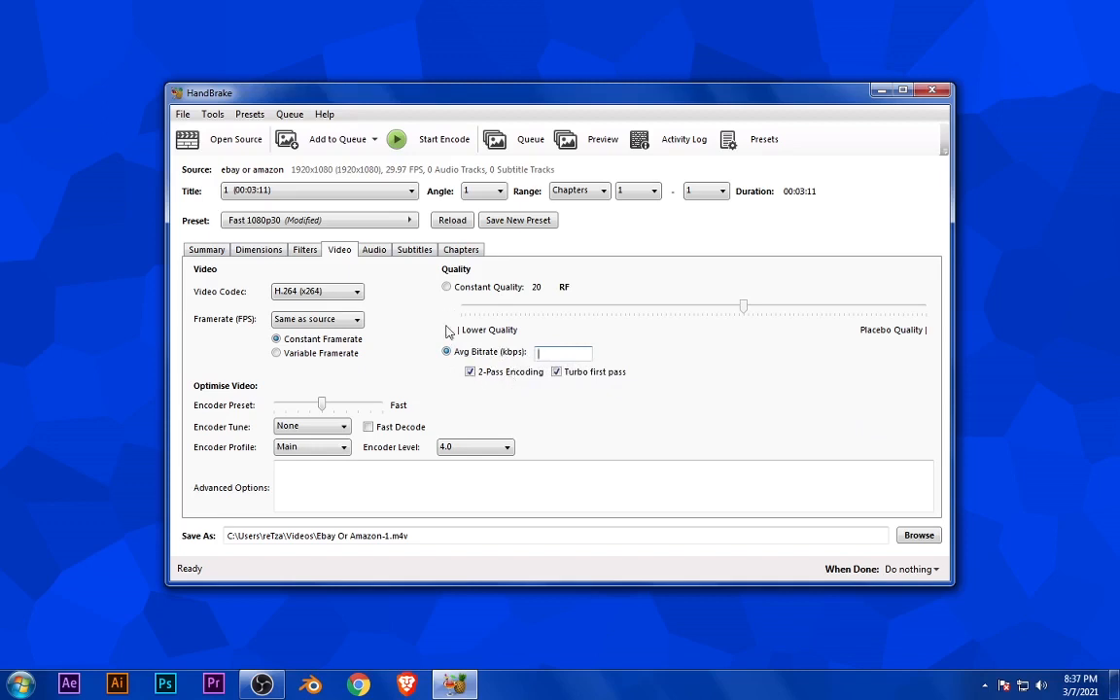
pyautogui.click(446, 287)
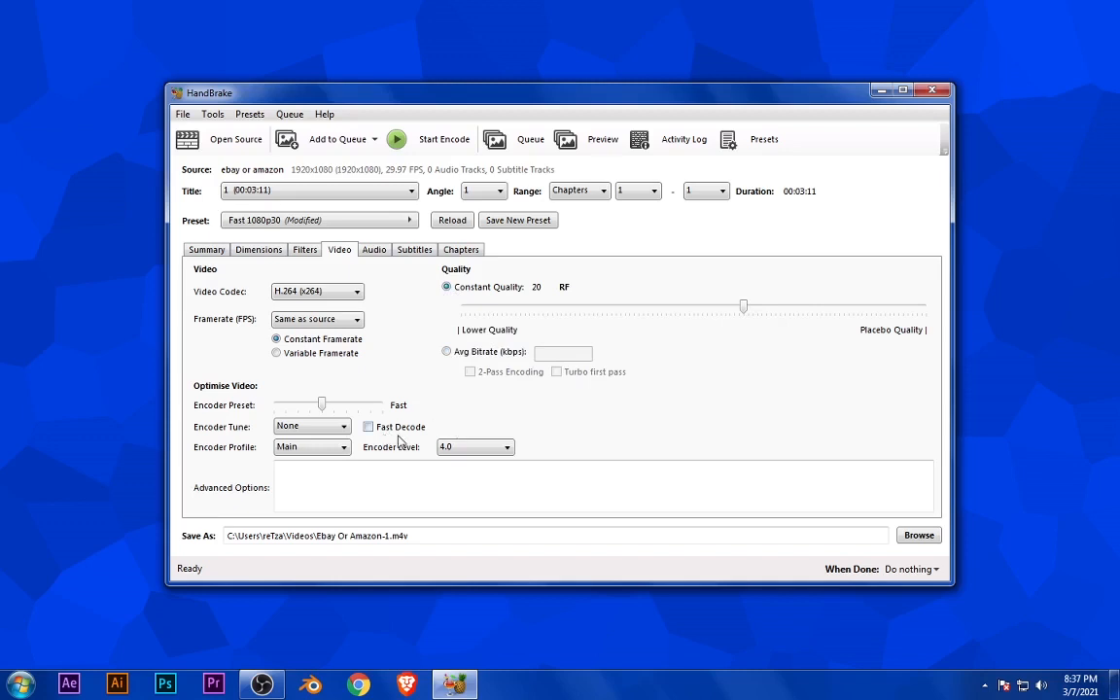
pyautogui.click(373, 250)
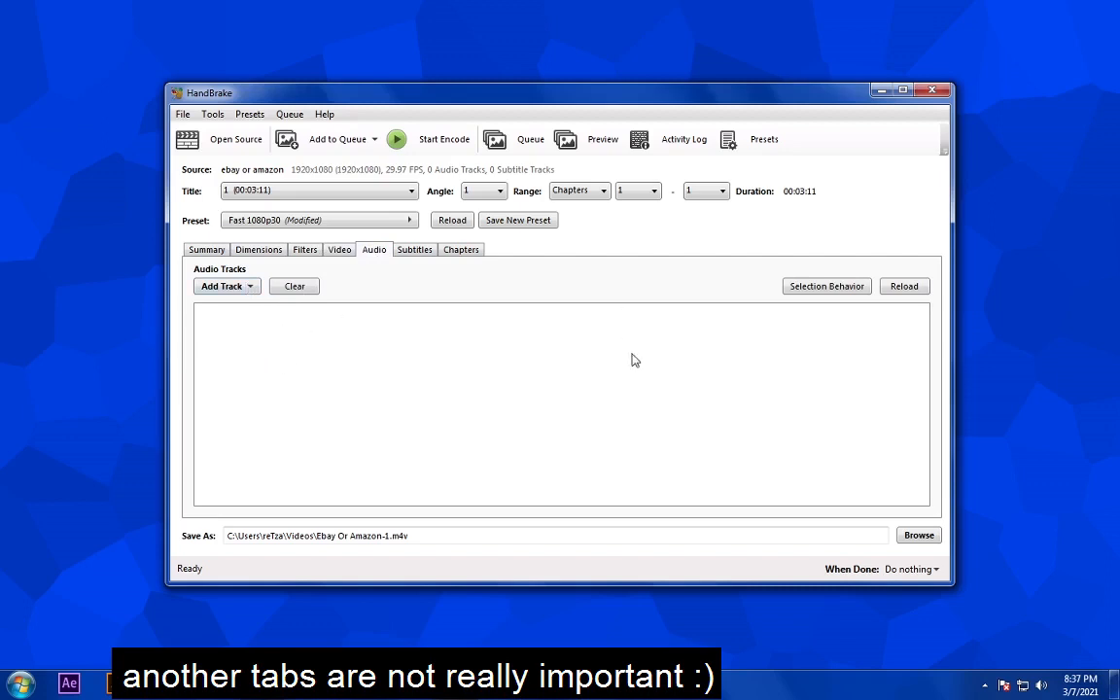
pyautogui.click(250, 286)
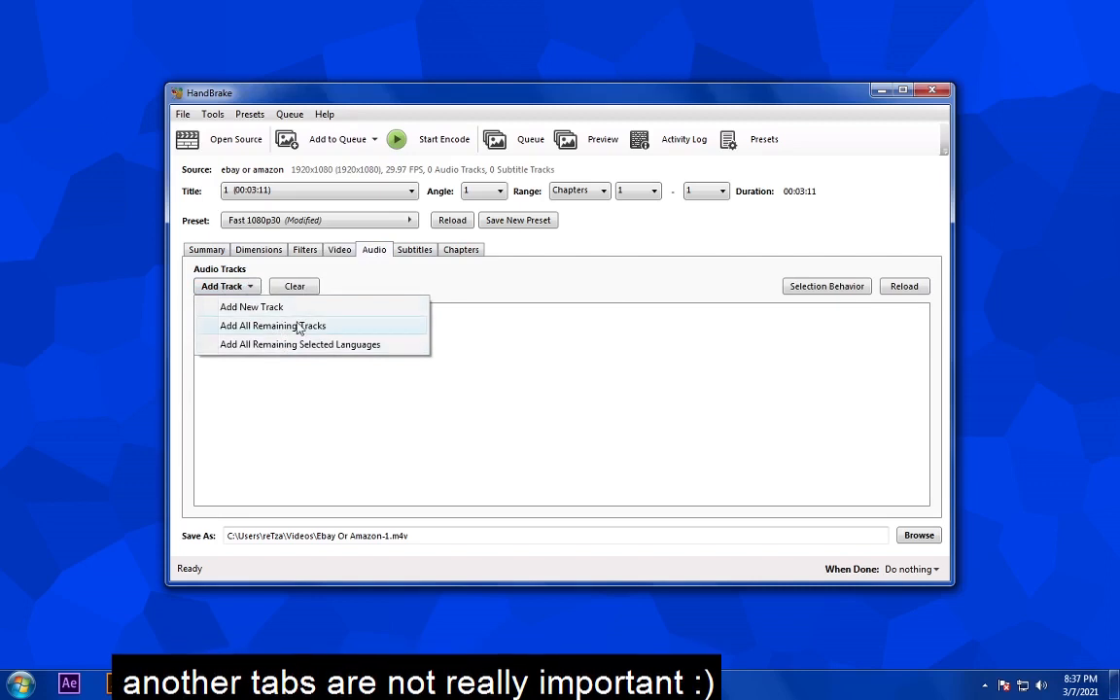
pyautogui.click(308, 290)
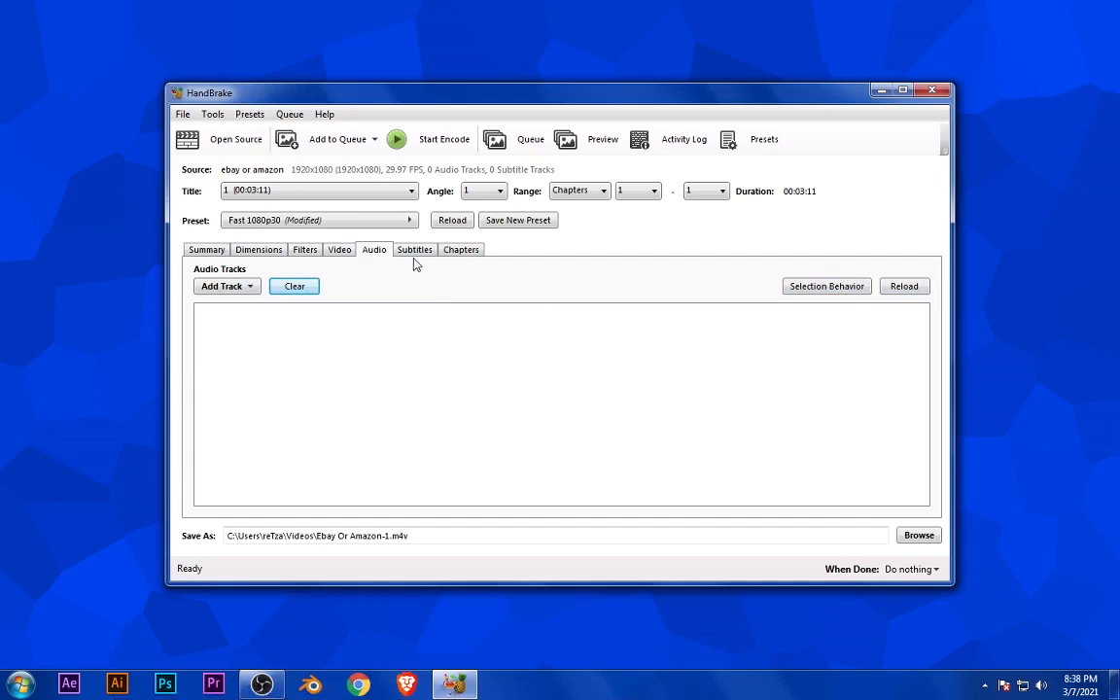
pyautogui.click(461, 250)
# Set the output destination to the Desktop with the file name Ebay Or Amazon-1 and start the encode.
pyautogui.click(924, 537)
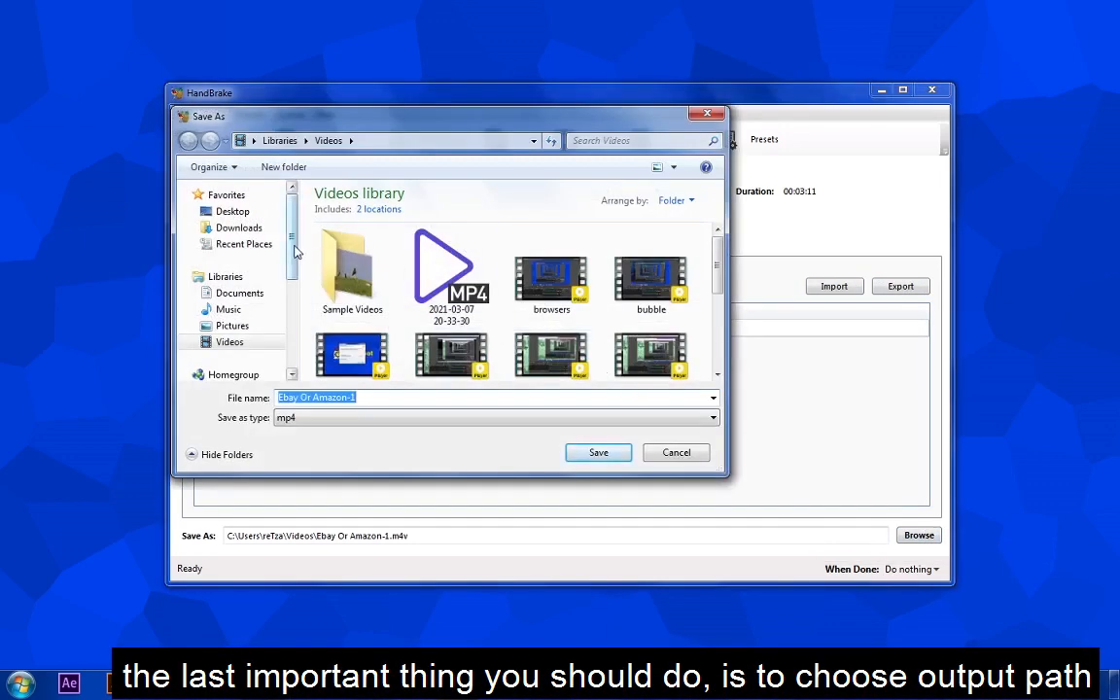
pyautogui.scroll(-1, 289, 257)
pyautogui.moveTo(289, 256); pyautogui.dragTo(285, 226)
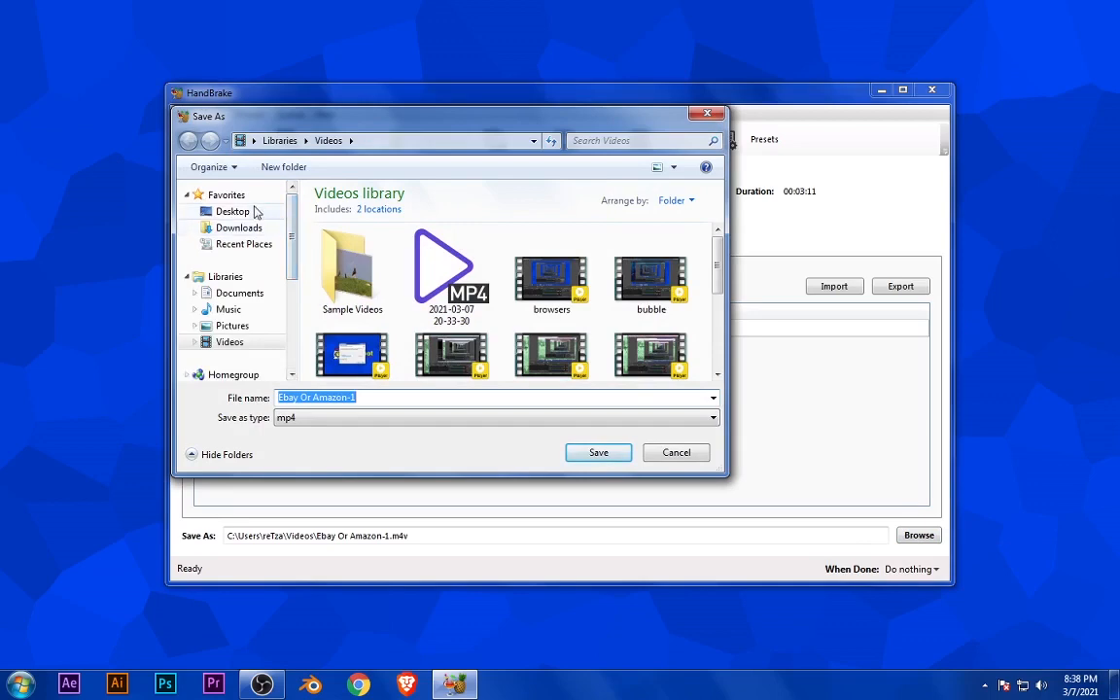
pyautogui.click(254, 212)
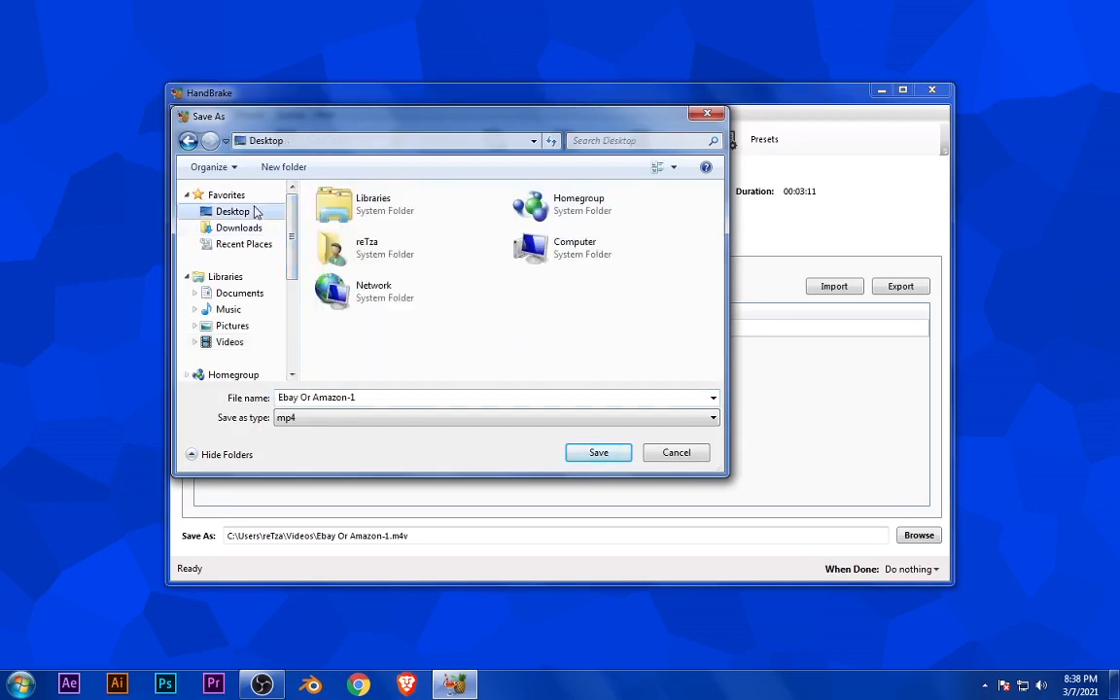
pyautogui.click(600, 454)
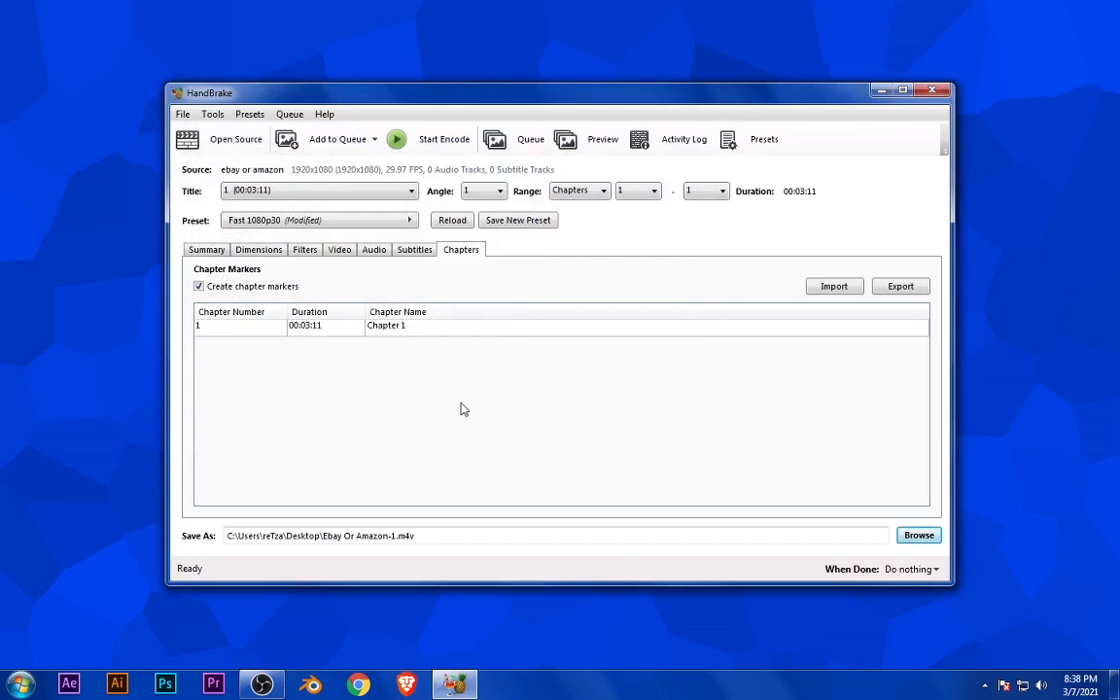
pyautogui.click(414, 139)
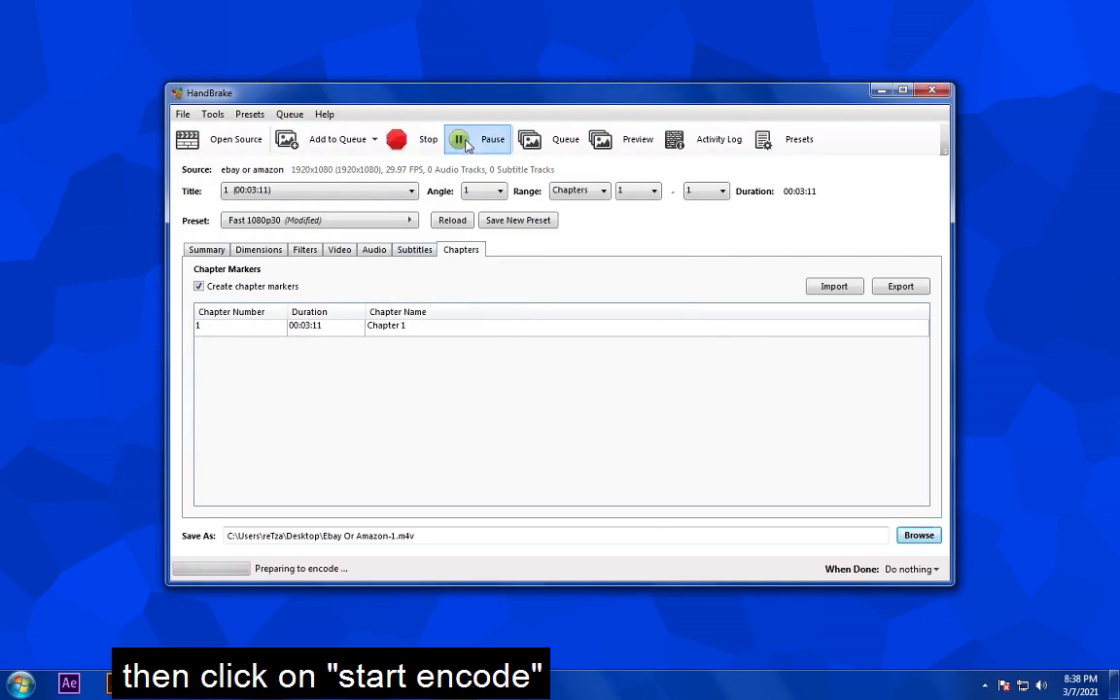